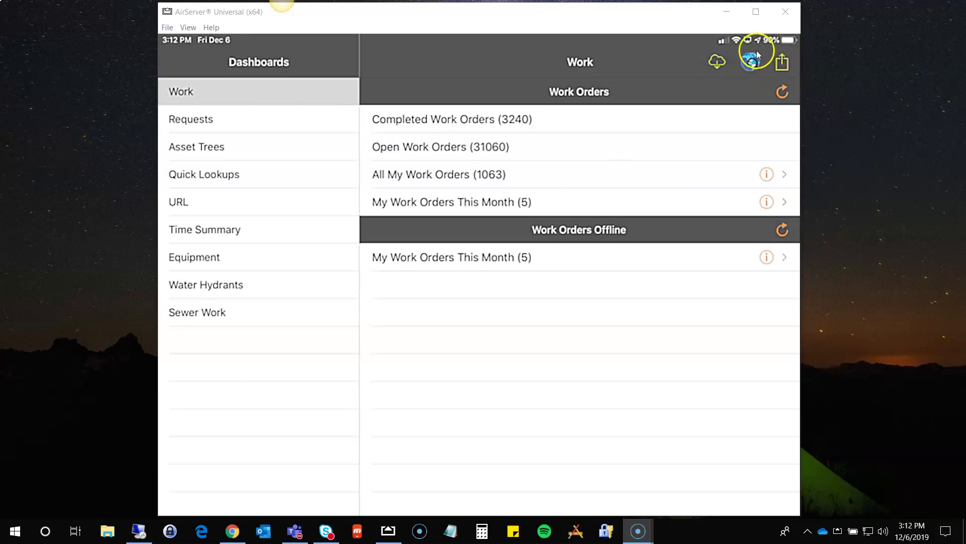
Step: Open the map, identify the sewer features at the upper pipe junction, and open the list of identified features
{"action": "left_click", "coordinate": [764, 77]}
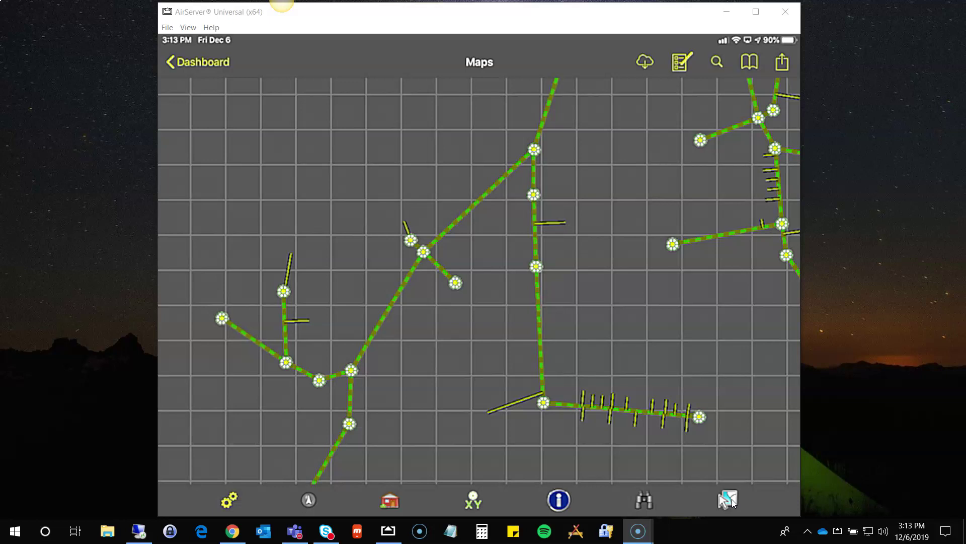
{"action": "left_click", "coordinate": [561, 501]}
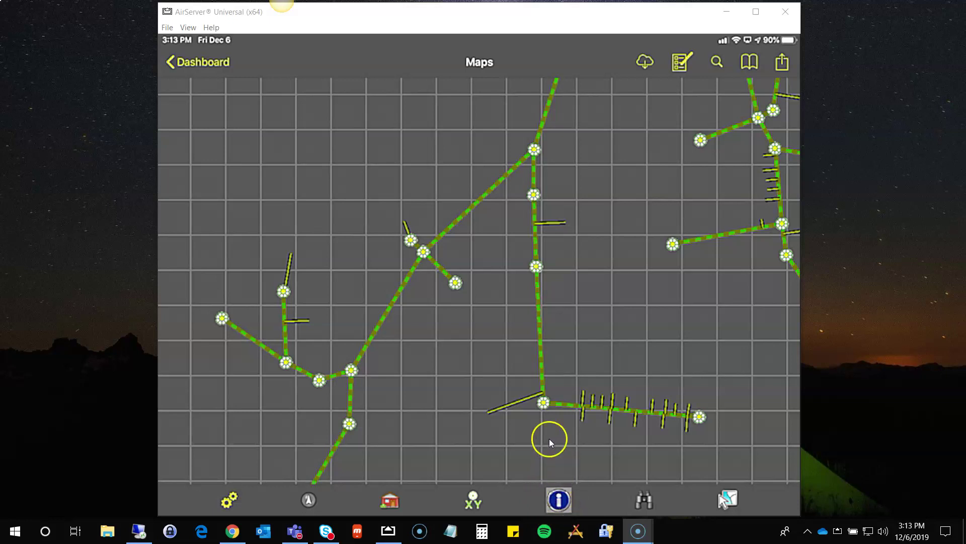
{"action": "left_click", "coordinate": [536, 153]}
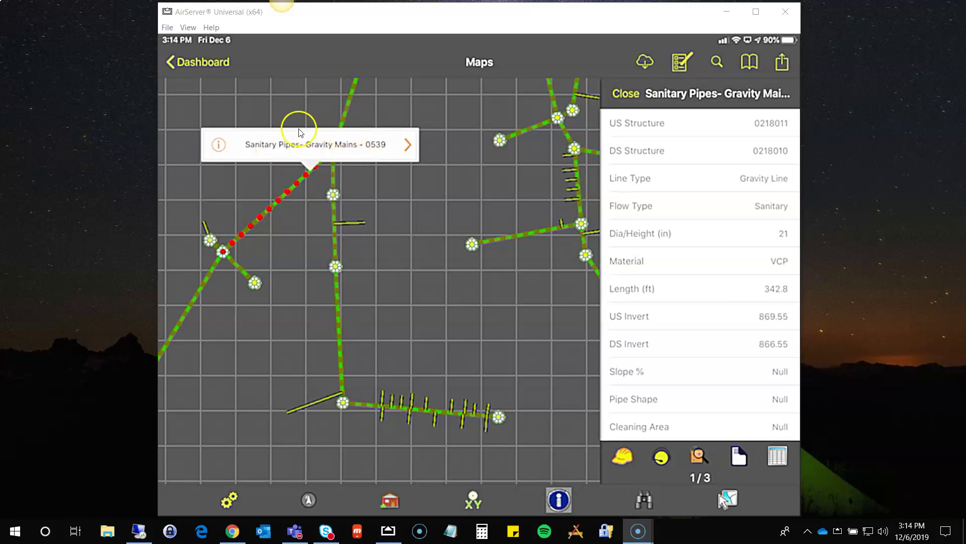
{"action": "left_click", "coordinate": [404, 149]}
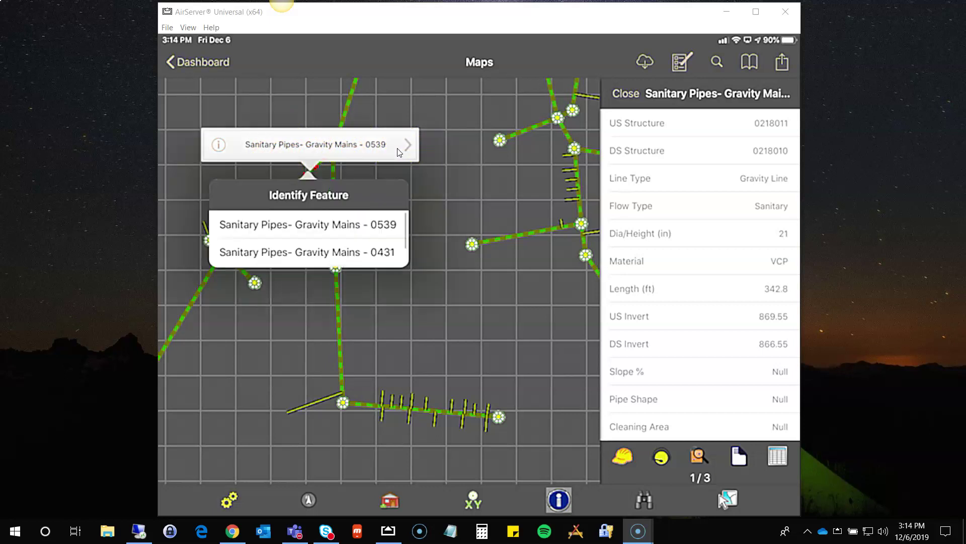
Step: Review the identified features and examine the attributes of Sanitary Pipes- Gravity Mains - 0539
{"action": "scroll", "coordinate": [309, 238], "scroll_direction": "down", "scroll_amount": 2}
{"action": "scroll", "coordinate": [309, 238], "scroll_direction": "up", "scroll_amount": 2}
{"action": "scroll", "coordinate": [308, 238], "scroll_direction": "down", "scroll_amount": 1}
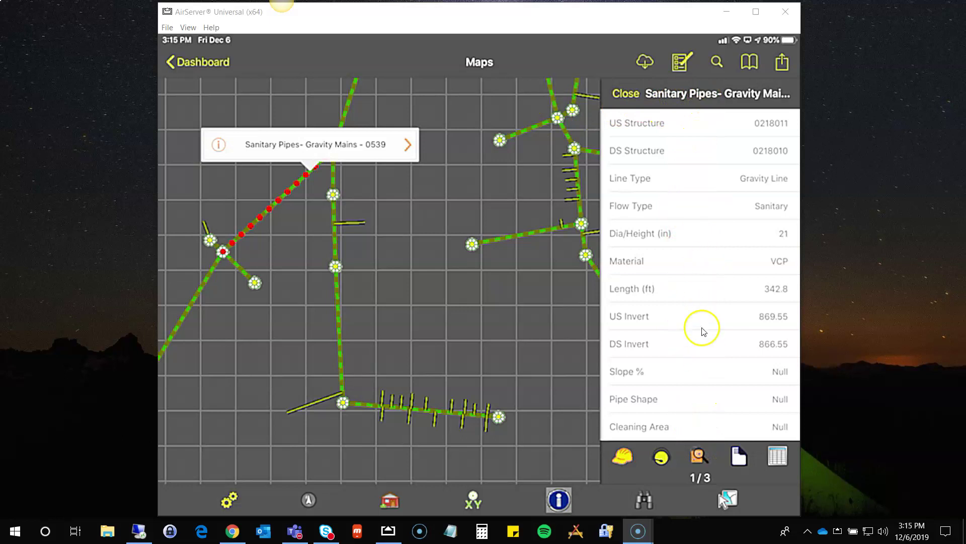
{"action": "scroll", "coordinate": [703, 343], "scroll_direction": "down", "scroll_amount": 5}
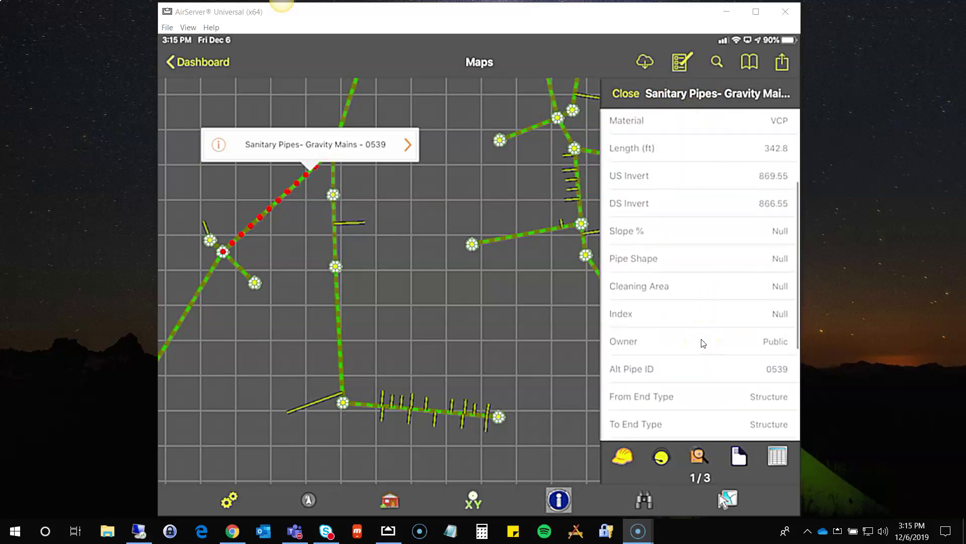
{"action": "scroll", "coordinate": [703, 344], "scroll_direction": "up", "scroll_amount": 5}
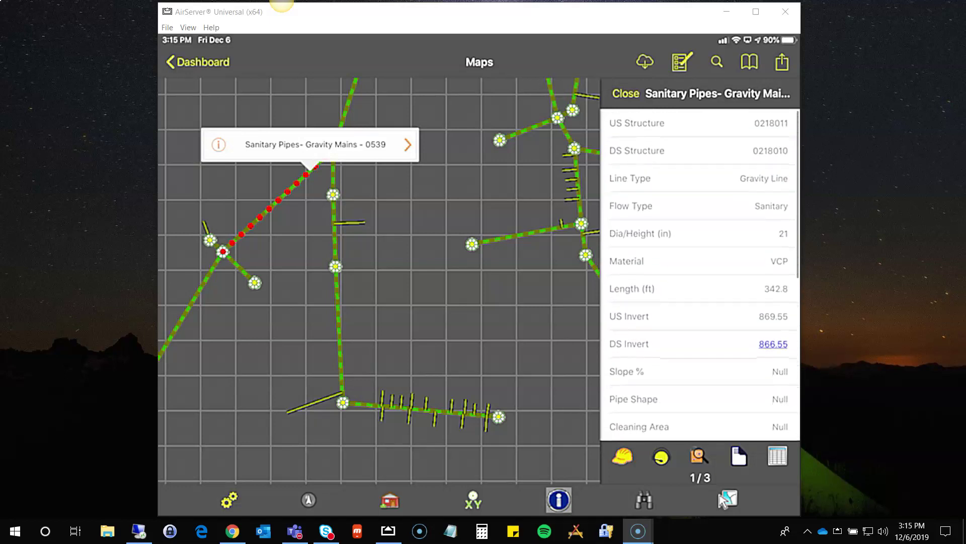
{"action": "scroll", "coordinate": [703, 343], "scroll_direction": "down", "scroll_amount": 5}
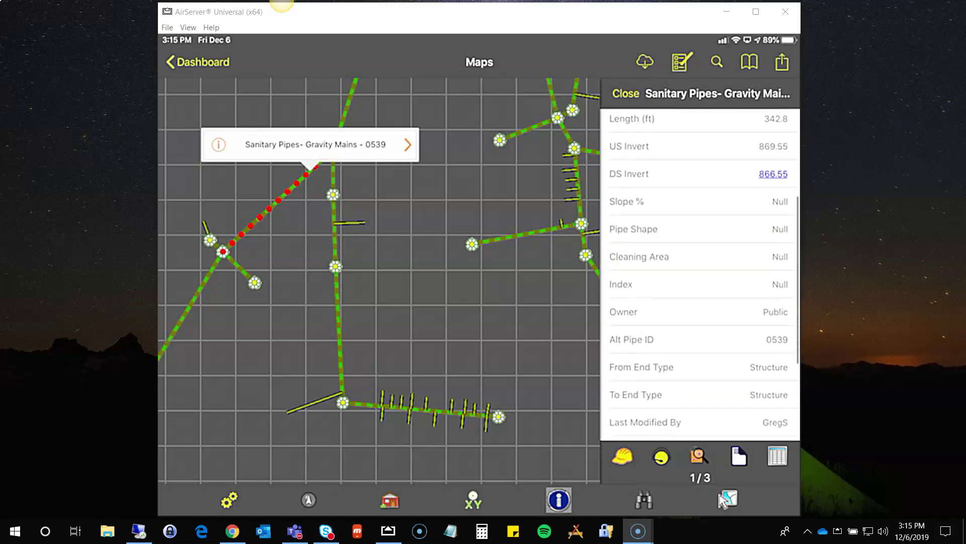
{"action": "scroll", "coordinate": [703, 343], "scroll_direction": "down", "scroll_amount": 3}
{"action": "scroll", "coordinate": [704, 343], "scroll_direction": "up", "scroll_amount": 5}
{"action": "scroll", "coordinate": [703, 343], "scroll_direction": "up", "scroll_amount": 2}
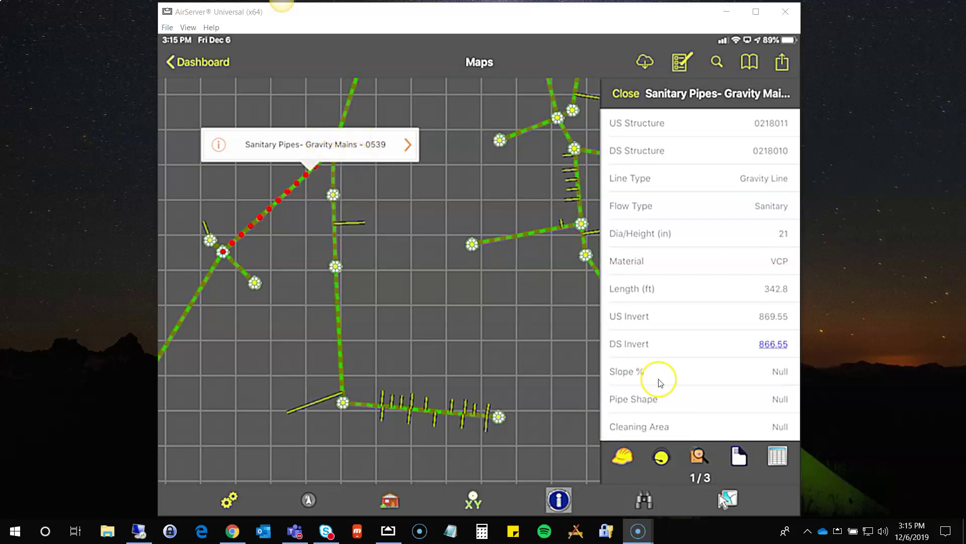
Step: Create a work order for gravity main 0539 and view the assets attached to it
{"action": "left_click", "coordinate": [628, 461]}
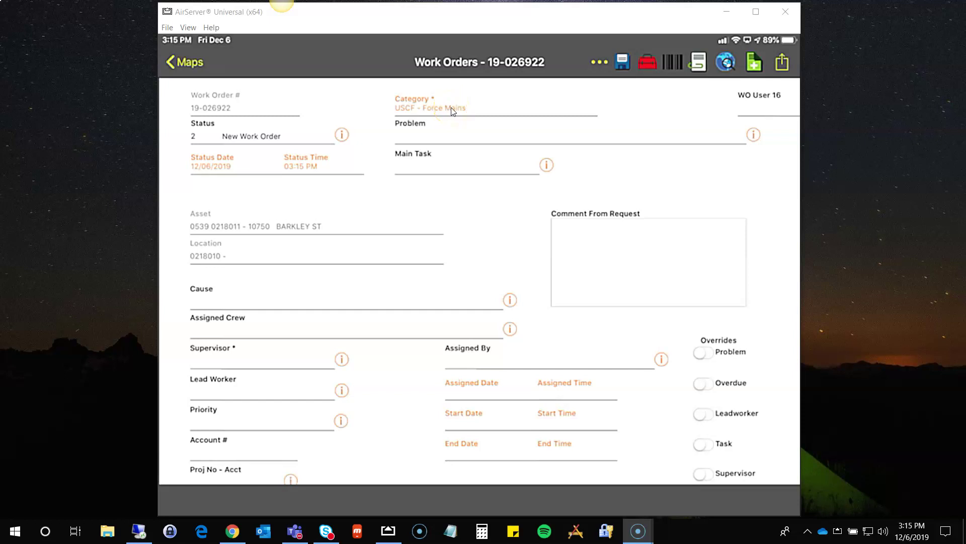
{"action": "left_click", "coordinate": [597, 62]}
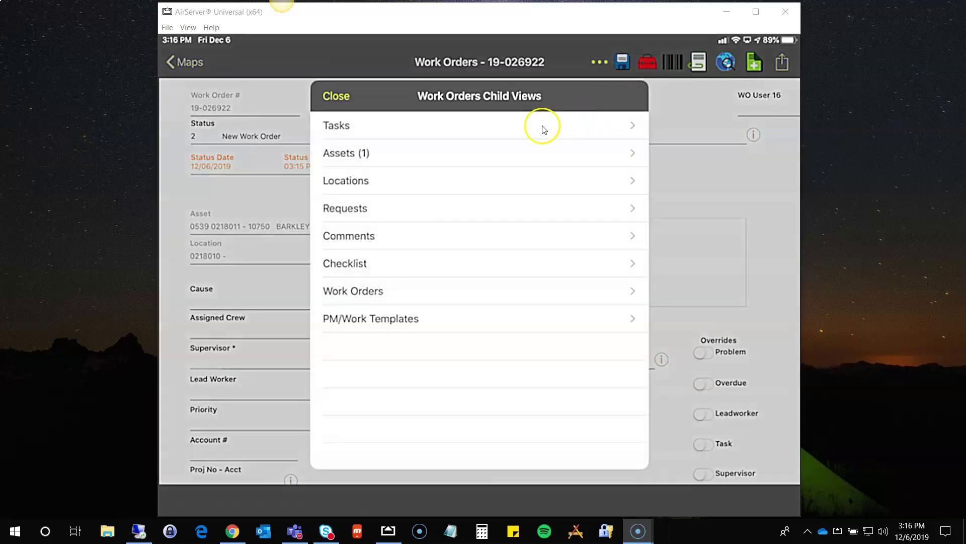
{"action": "left_click", "coordinate": [357, 153]}
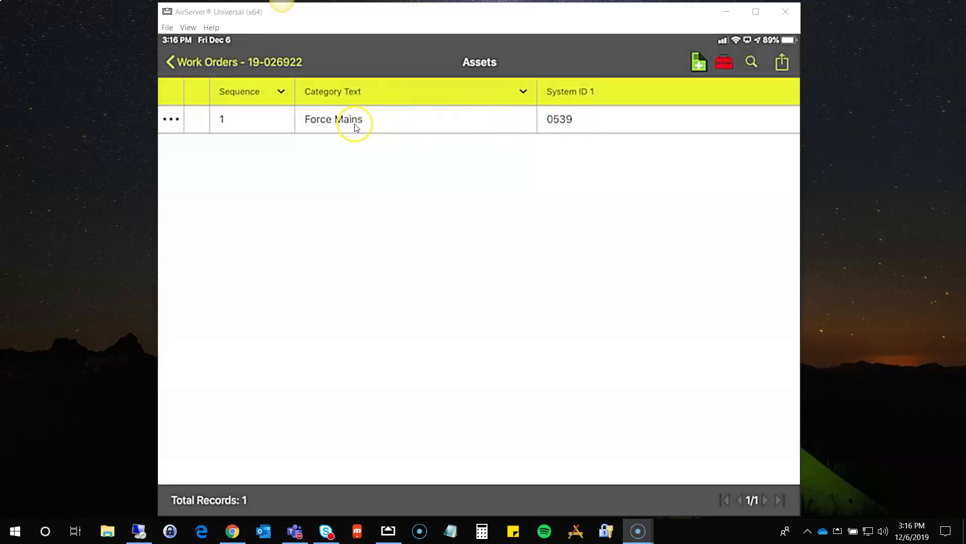
{"action": "left_click", "coordinate": [356, 126]}
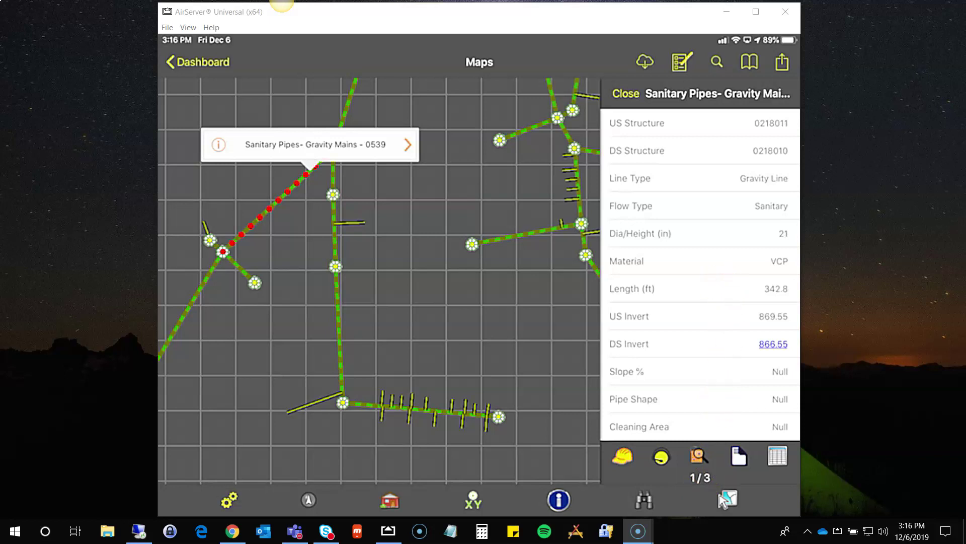
Step: Page through the identified features to gravity main 0290 and view the inspection types available for it
{"action": "left_click_drag", "start_coordinate": [732, 296], "coordinate": [649, 297]}
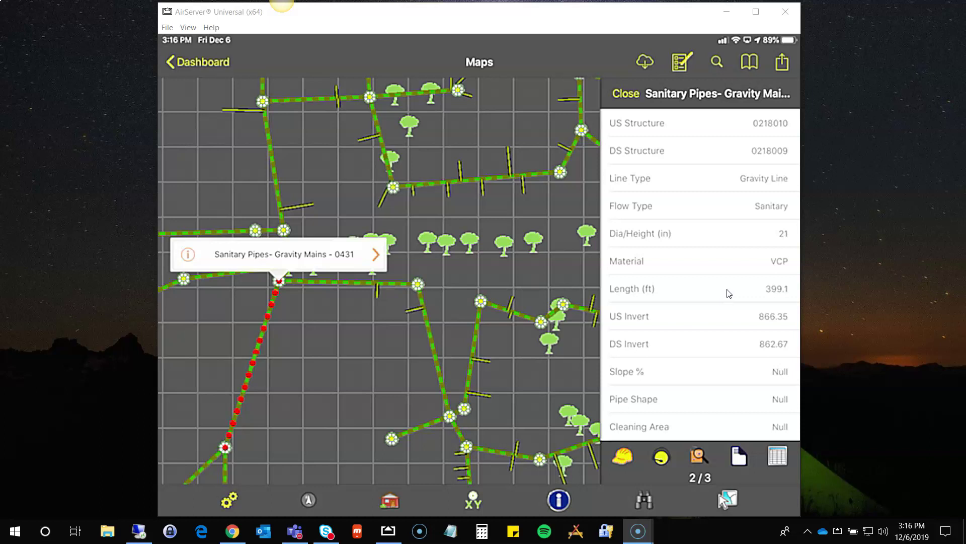
{"action": "left_click_drag", "start_coordinate": [730, 294], "coordinate": [649, 295]}
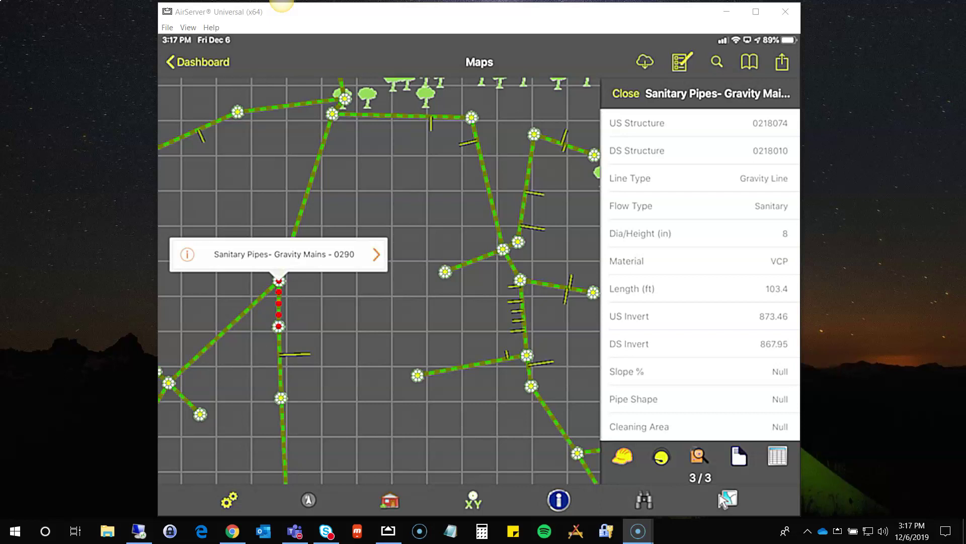
{"action": "left_click", "coordinate": [623, 456]}
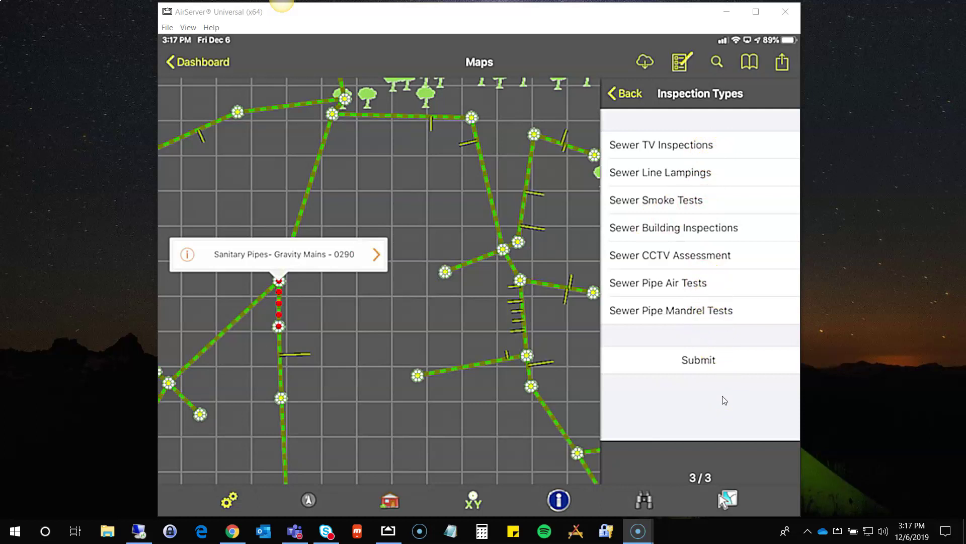
{"action": "left_click", "coordinate": [715, 361]}
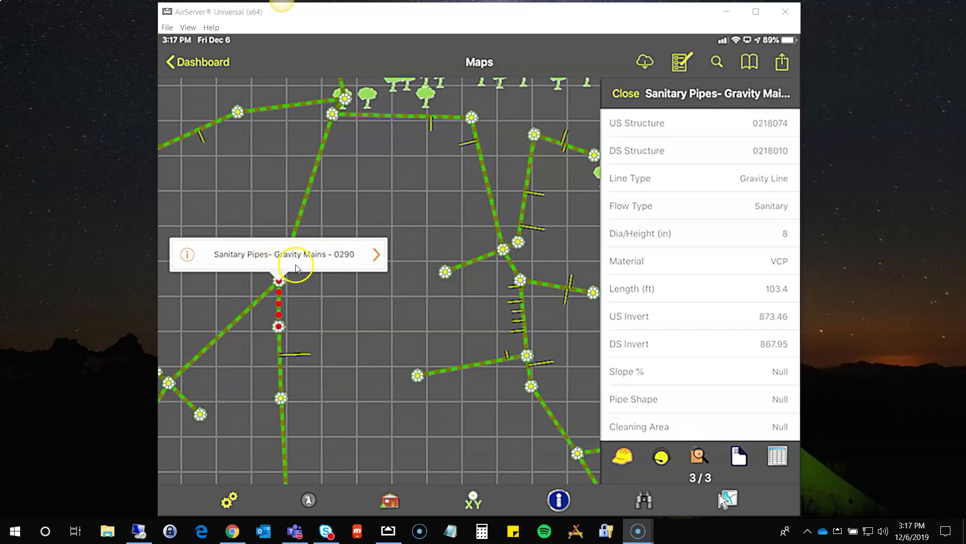
Step: View the full pipe inventory record of gravity main 0290, return to the map, and open the feature's grid view
{"action": "left_click", "coordinate": [741, 461]}
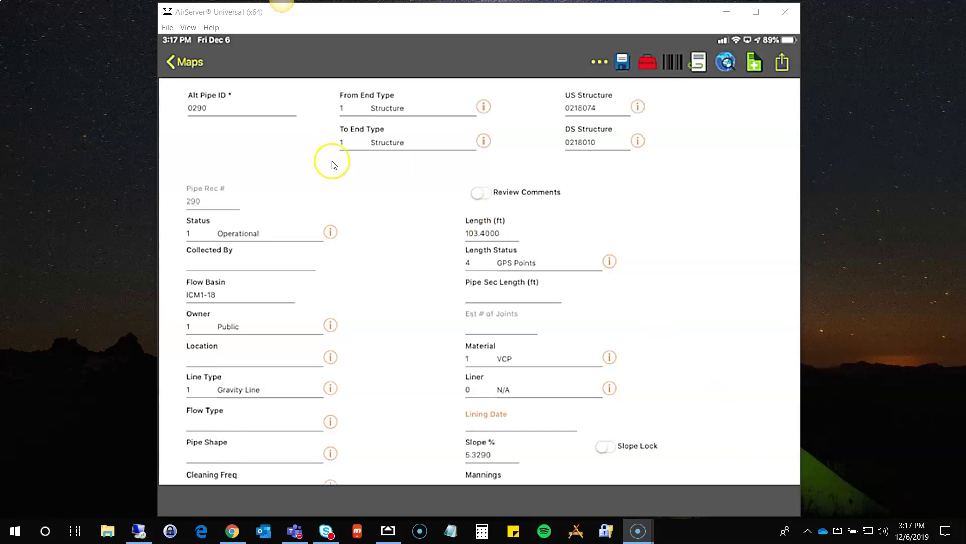
{"action": "left_click", "coordinate": [190, 63]}
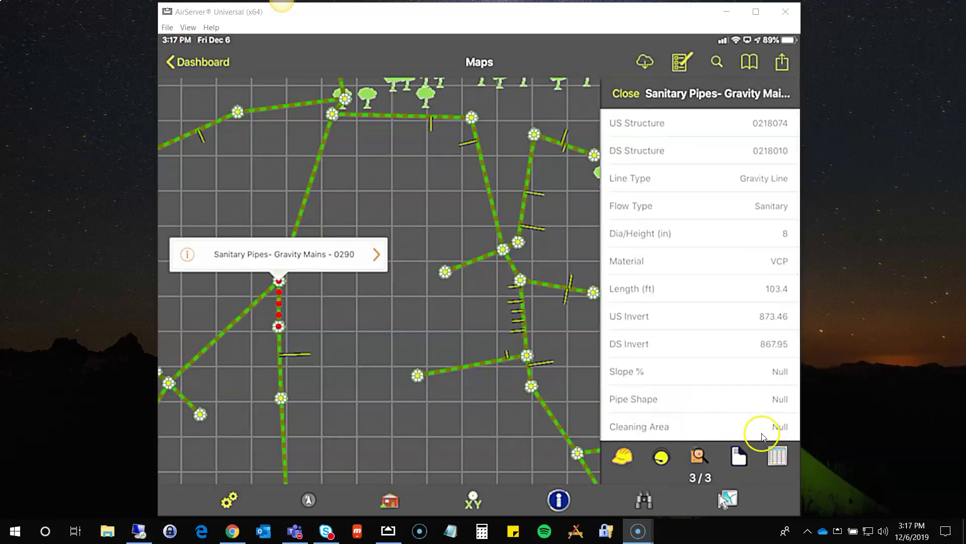
{"action": "left_click", "coordinate": [780, 459]}
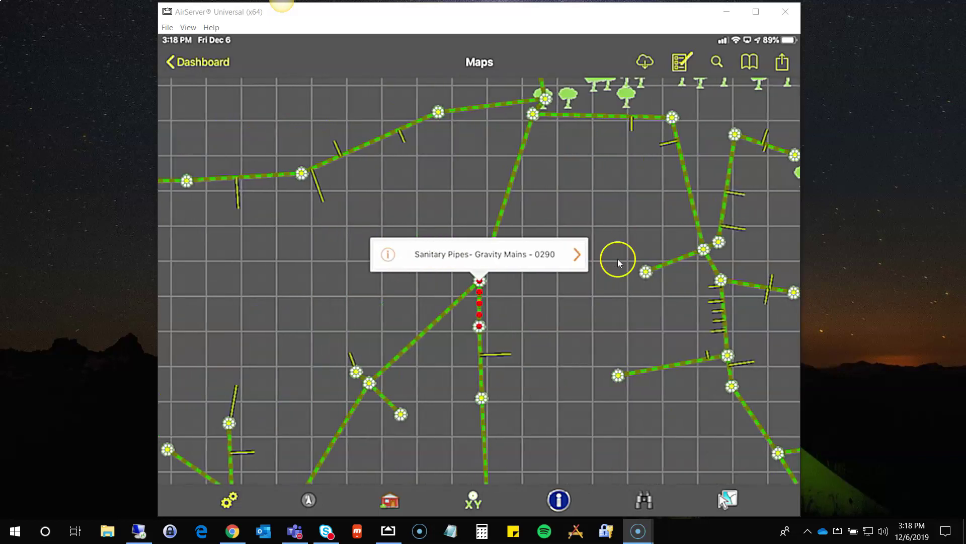
Step: Clear the identify graphics from the map
{"action": "left_click", "coordinate": [782, 64]}
{"action": "left_click", "coordinate": [708, 142]}
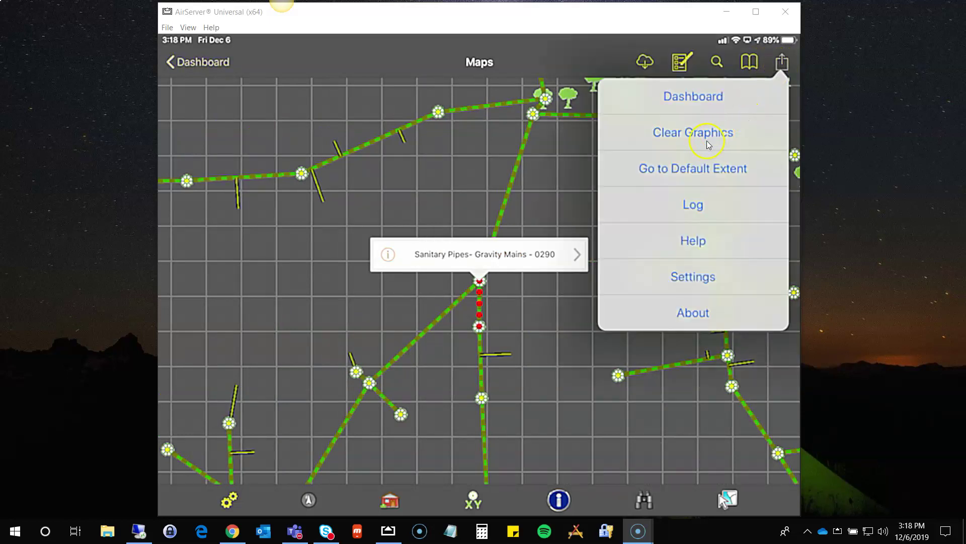
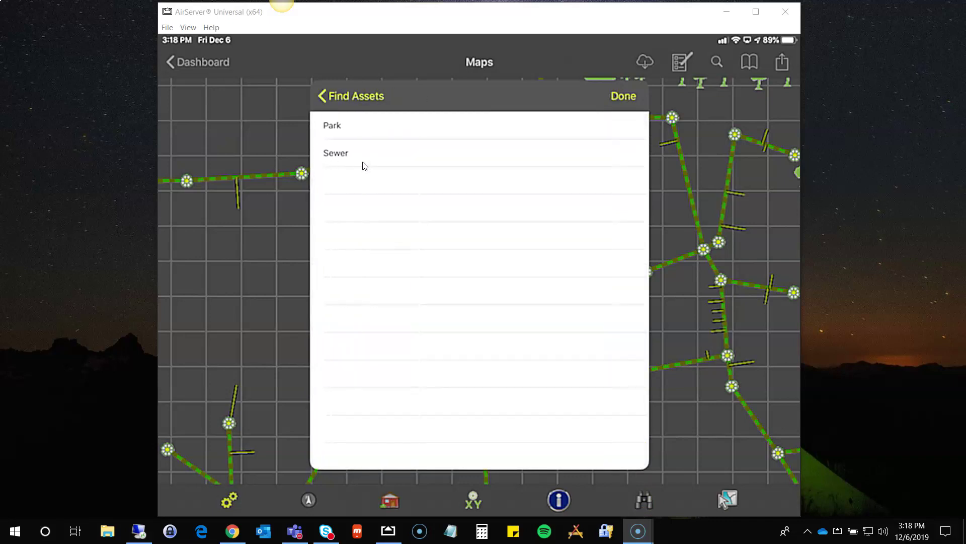
Step: Search the Sewer map service for Sanitary Pipes- Gravity Mains with Alt Pipe ID 1000
{"action": "left_click", "coordinate": [364, 165]}
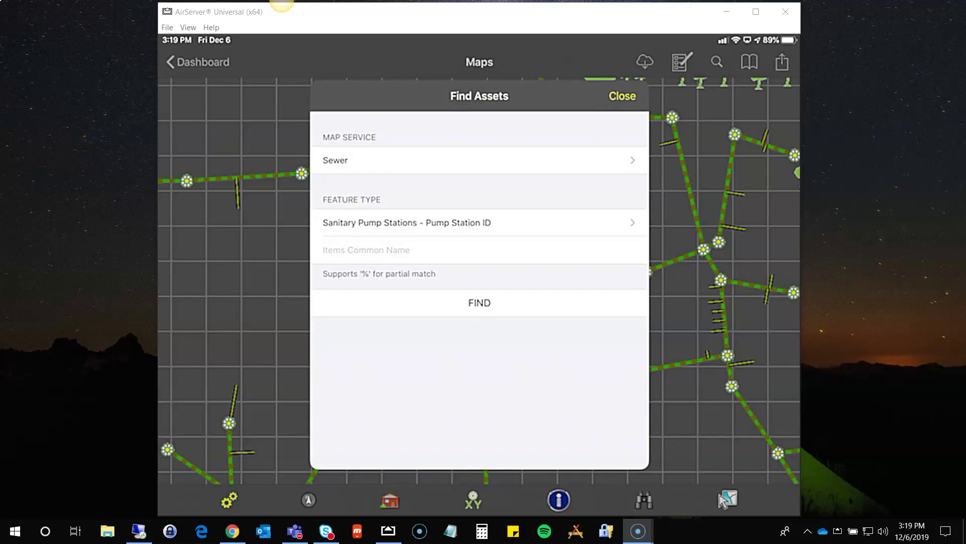
{"action": "left_click", "coordinate": [378, 212]}
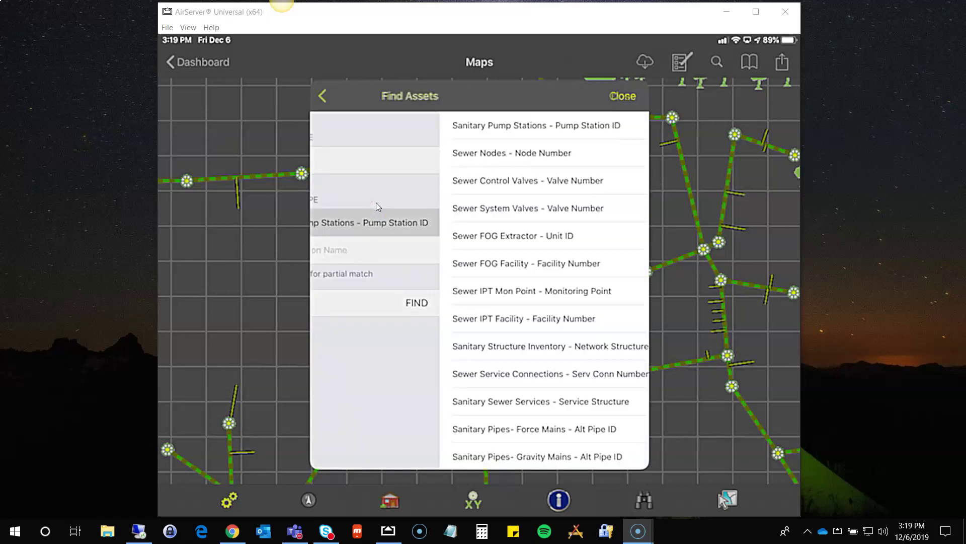
{"action": "scroll", "coordinate": [479, 302], "scroll_direction": "down", "scroll_amount": 1}
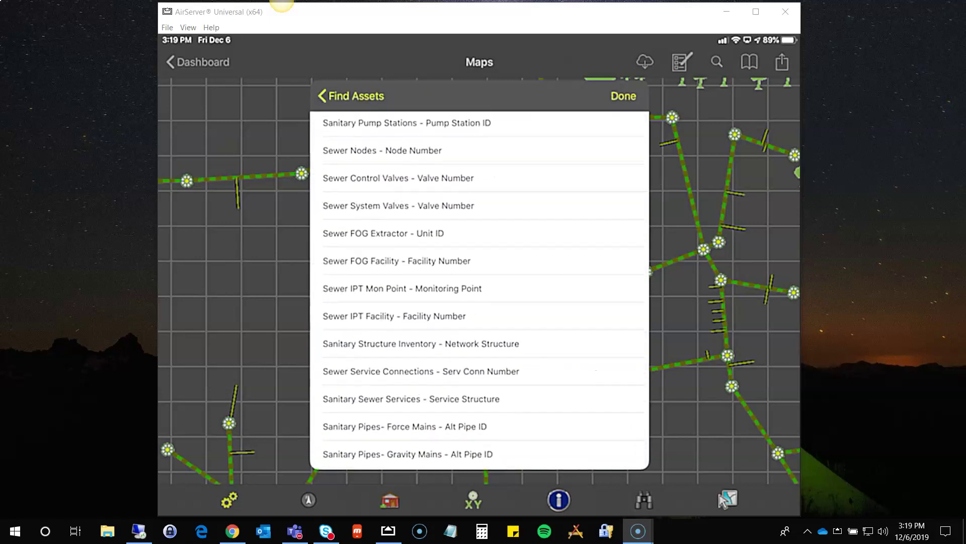
{"action": "left_click", "coordinate": [408, 456]}
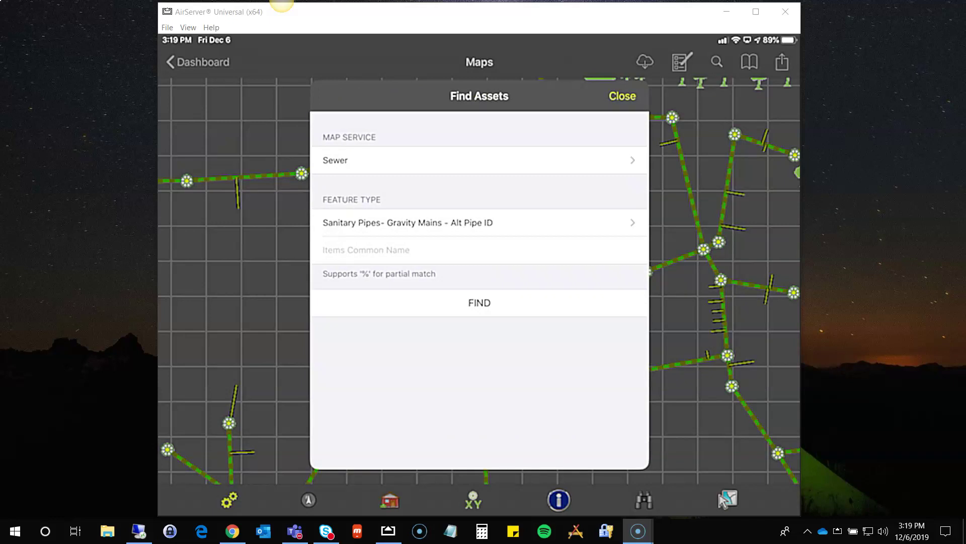
{"action": "left_click", "coordinate": [352, 258]}
{"action": "type", "text": "1000"}
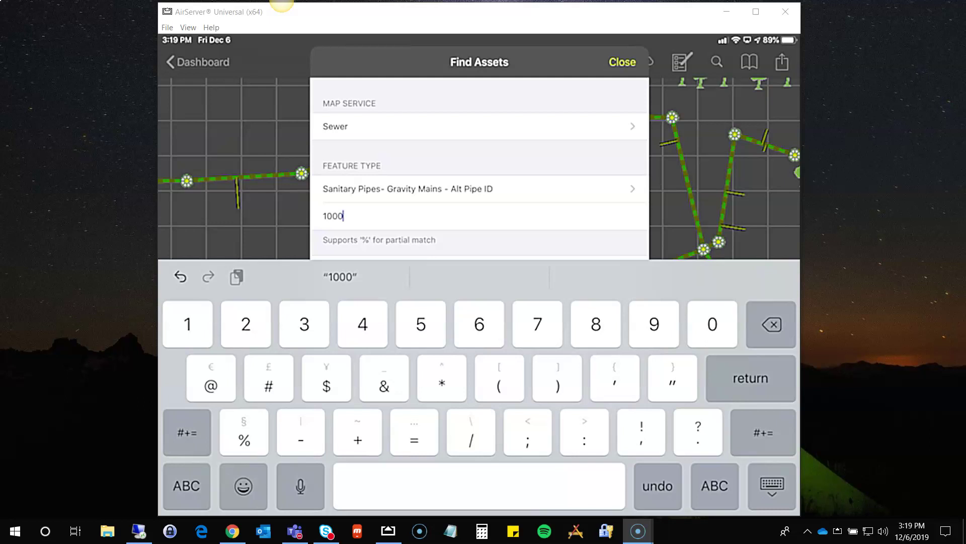
{"action": "left_click", "coordinate": [773, 486]}
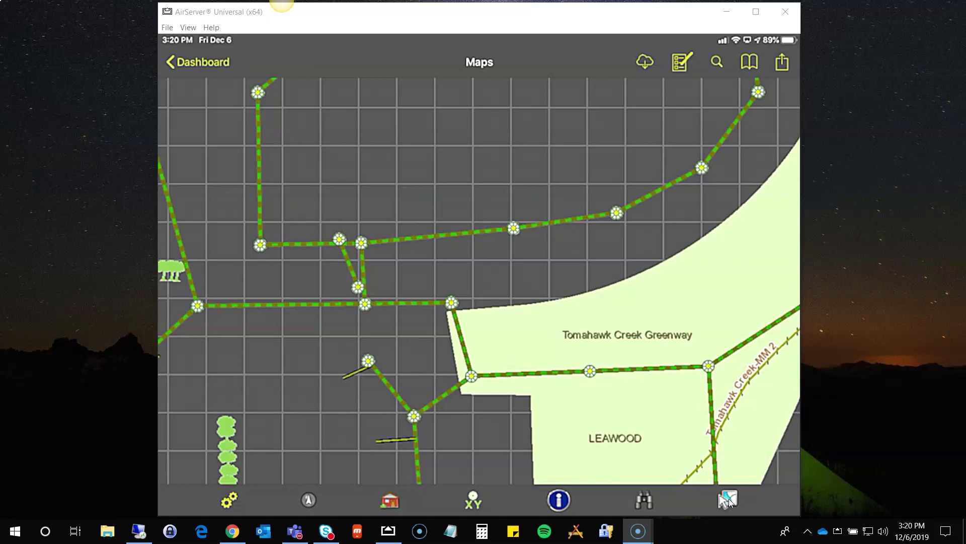
Step: Start selecting features with the Sewer map service and the feature type Network Structure - Sanitary Structure Inventory
{"action": "left_click", "coordinate": [729, 501]}
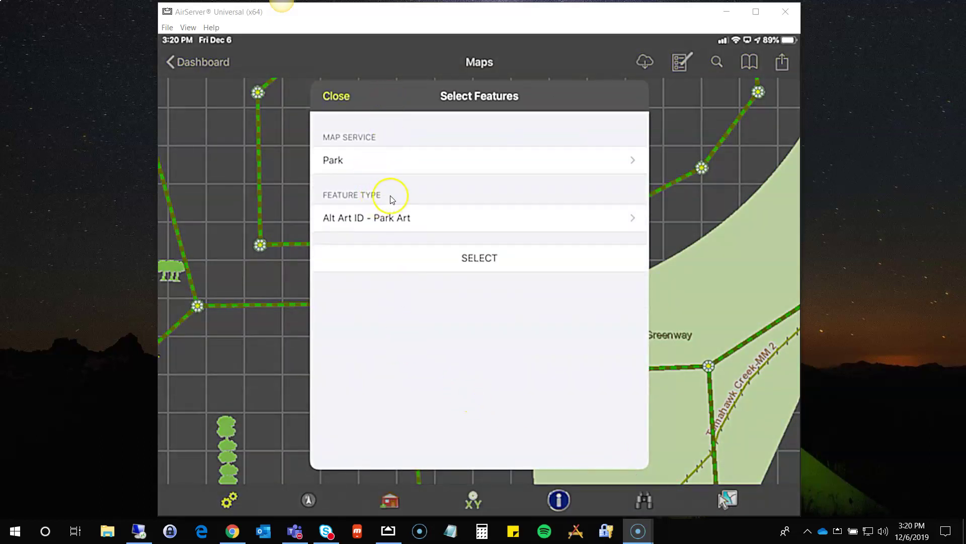
{"action": "left_click", "coordinate": [391, 168]}
{"action": "left_click", "coordinate": [391, 166]}
{"action": "left_click", "coordinate": [393, 218]}
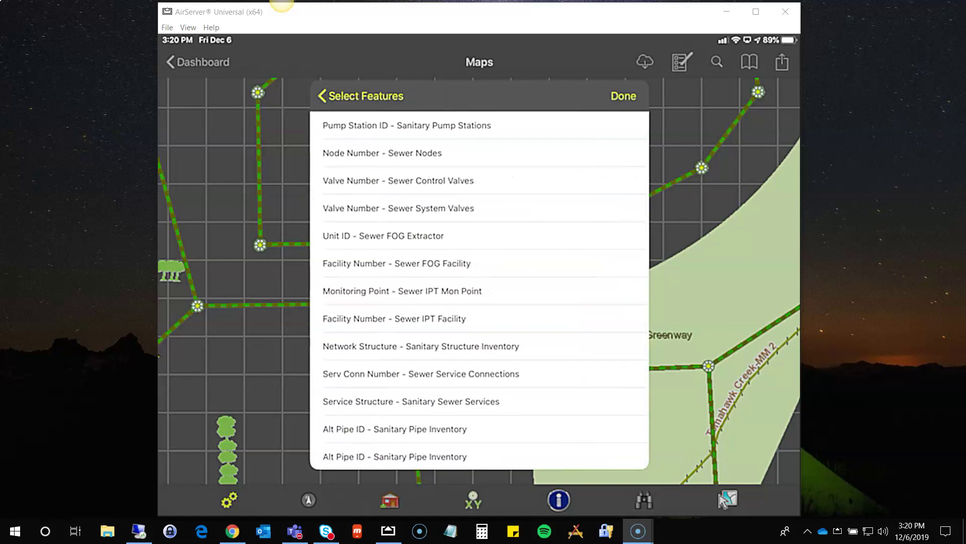
{"action": "left_click", "coordinate": [341, 351]}
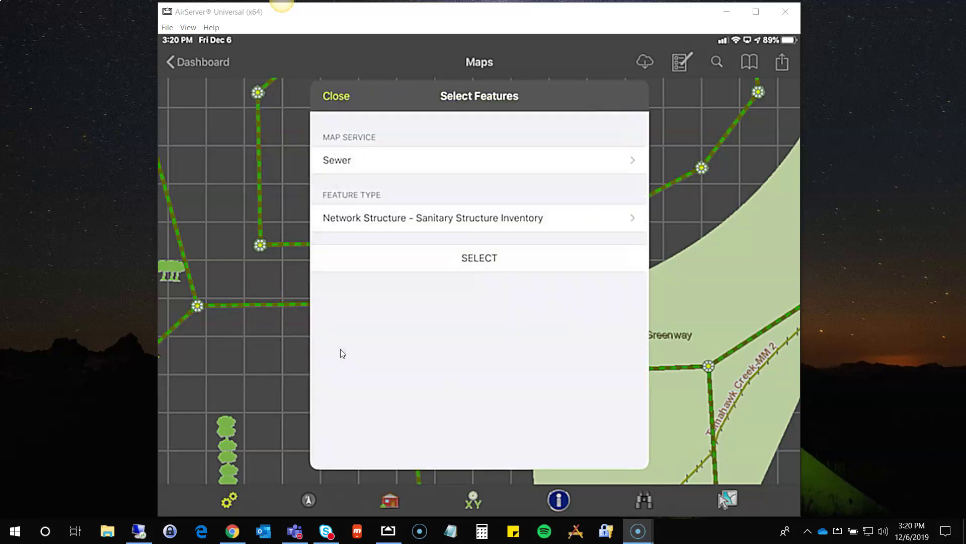
{"action": "left_click", "coordinate": [479, 258]}
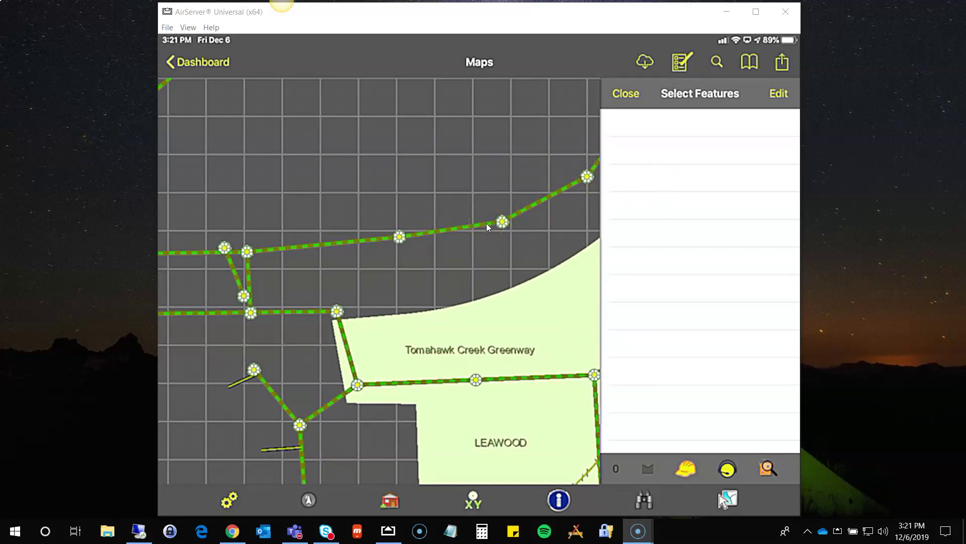
Step: Select sanitary structures 0511116, 0511115, 0511114, 0511012 and 0511011 on the map around Tomahawk Creek Greenway
{"action": "left_click", "coordinate": [502, 221]}
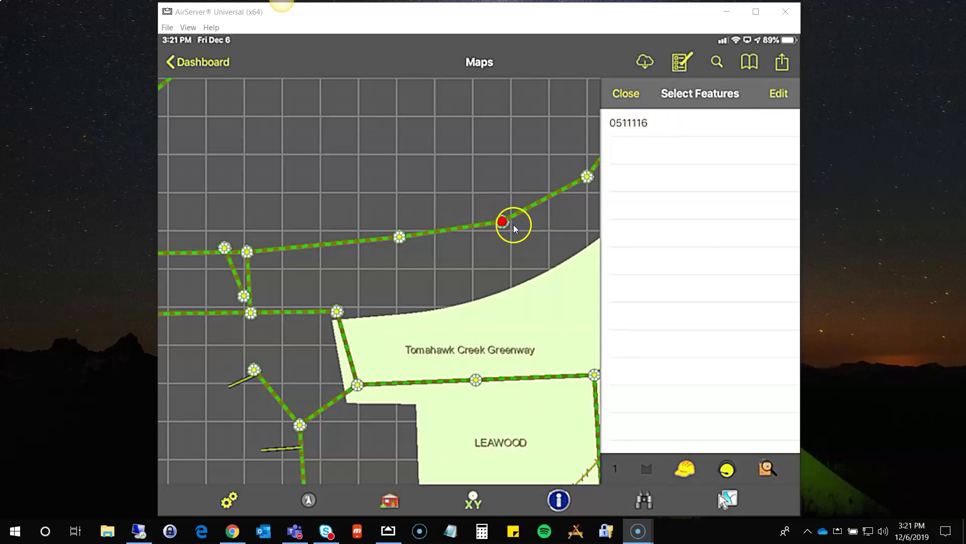
{"action": "left_click", "coordinate": [403, 240]}
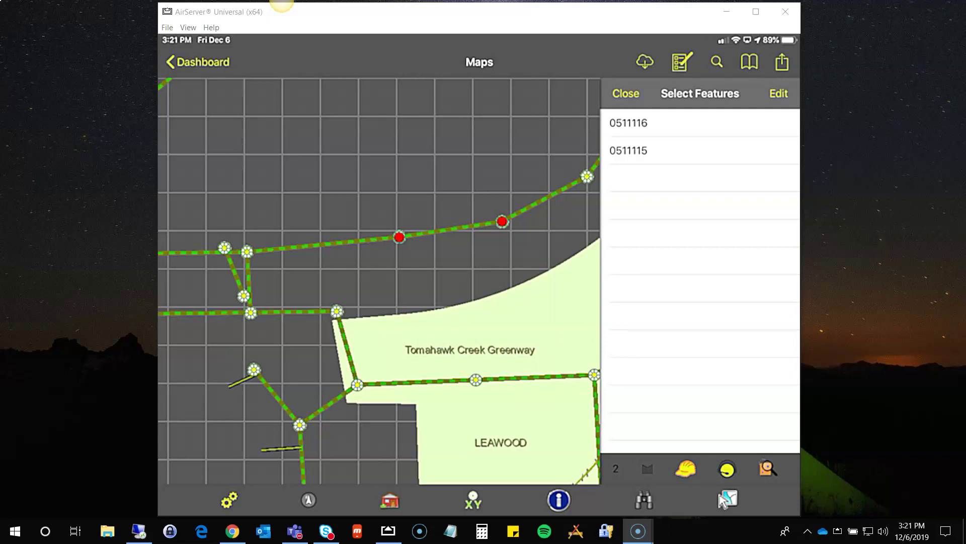
{"action": "scroll", "coordinate": [294, 249], "scroll_direction": "up", "scroll_amount": 3}
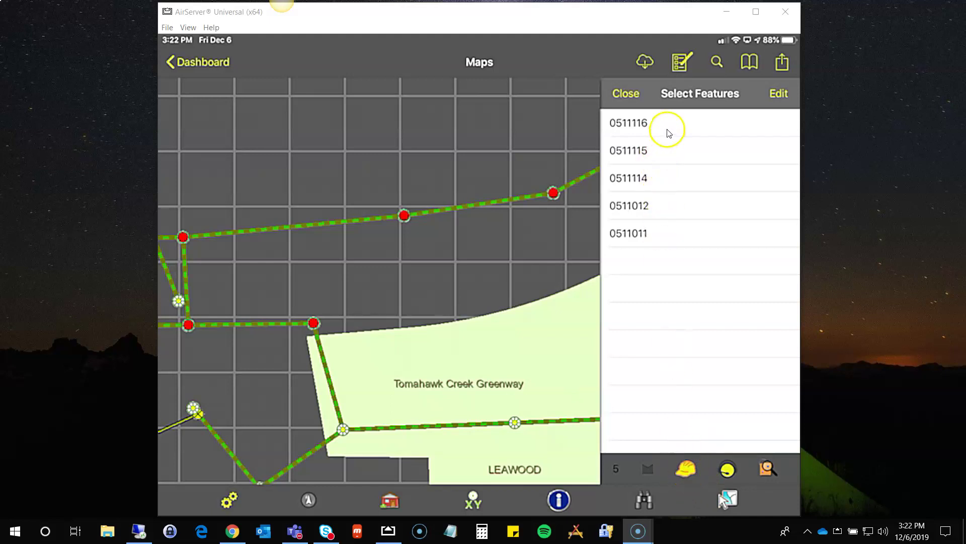
{"action": "left_click", "coordinate": [711, 476]}
Step: Remove all five sanitary structures from the selected features list one at a time
{"action": "left_click_drag", "start_coordinate": [729, 123], "coordinate": [654, 122]}
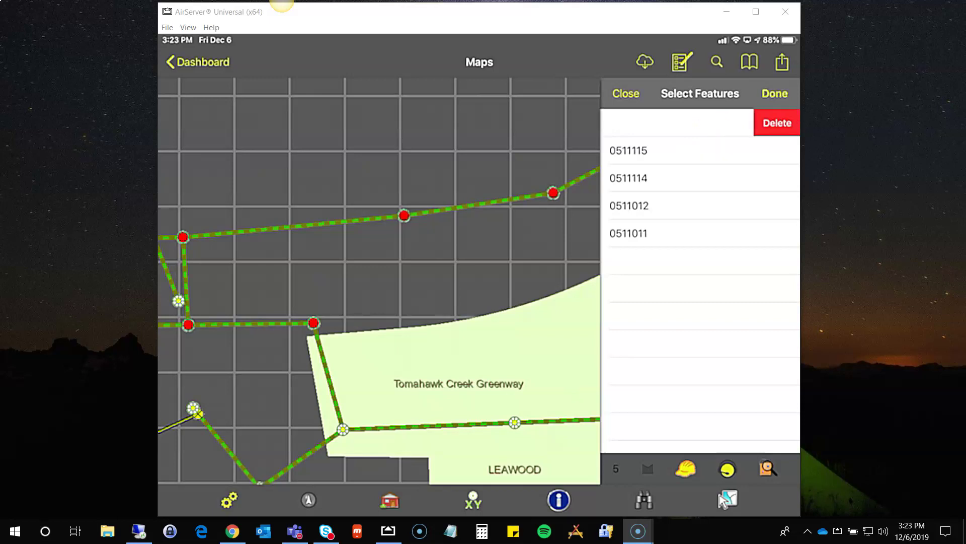
{"action": "left_click", "coordinate": [776, 123]}
{"action": "left_click_drag", "start_coordinate": [730, 123], "coordinate": [654, 123]}
{"action": "left_click", "coordinate": [776, 123]}
{"action": "left_click_drag", "start_coordinate": [730, 122], "coordinate": [654, 123]}
{"action": "left_click", "coordinate": [778, 123]}
{"action": "left_click_drag", "start_coordinate": [730, 123], "coordinate": [654, 122]}
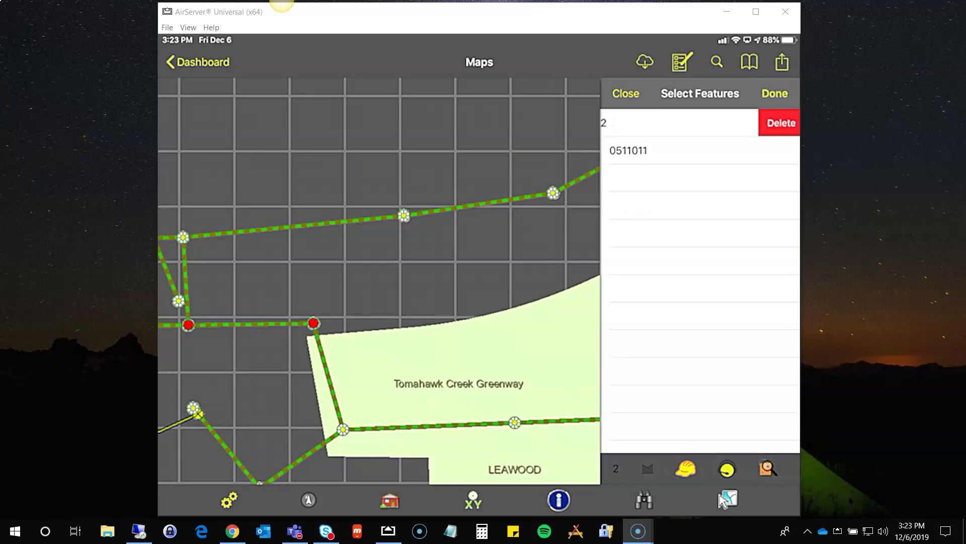
{"action": "left_click", "coordinate": [778, 122]}
{"action": "left_click_drag", "start_coordinate": [730, 123], "coordinate": [654, 123]}
{"action": "left_click", "coordinate": [777, 122]}
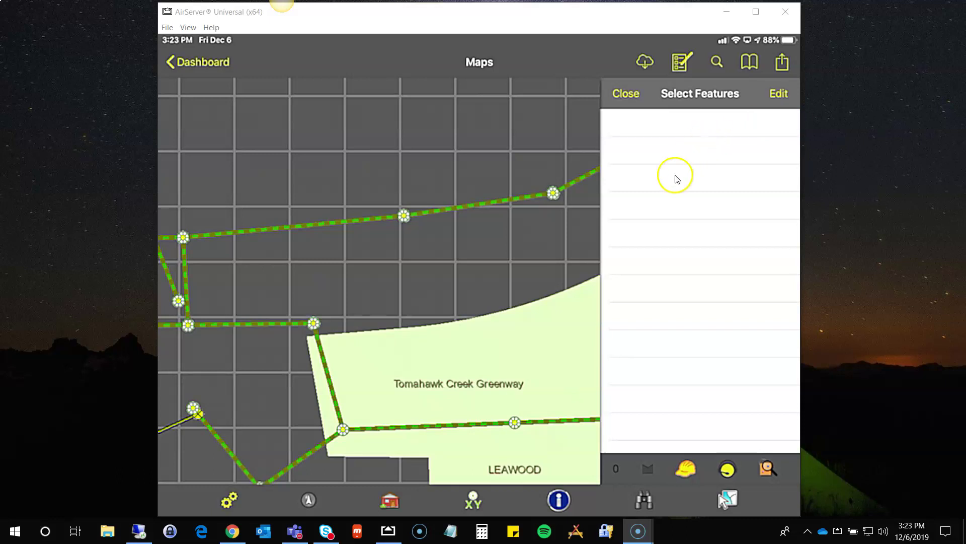
Step: Activate area selection for picking several sanitary structures on the map at once
{"action": "left_click", "coordinate": [647, 470]}
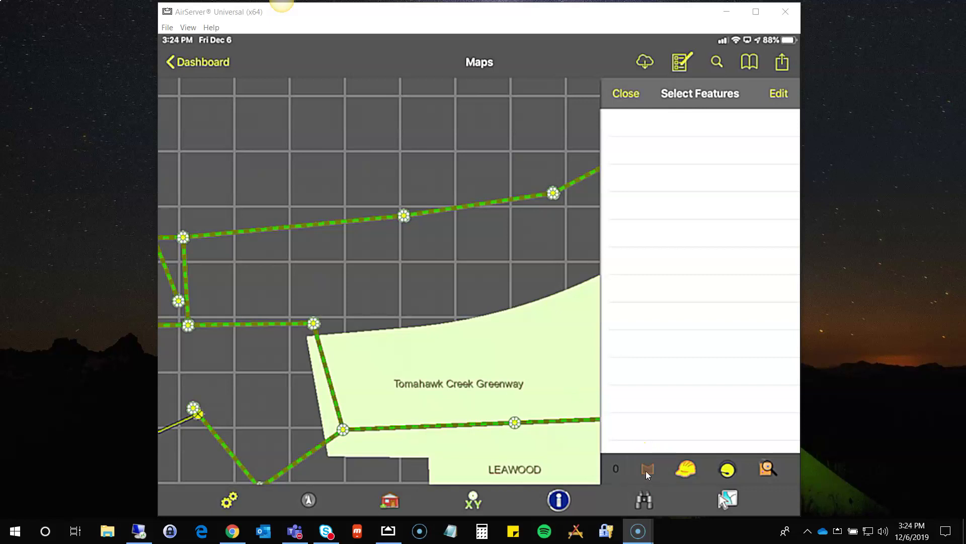
{"action": "left_click", "coordinate": [724, 466]}
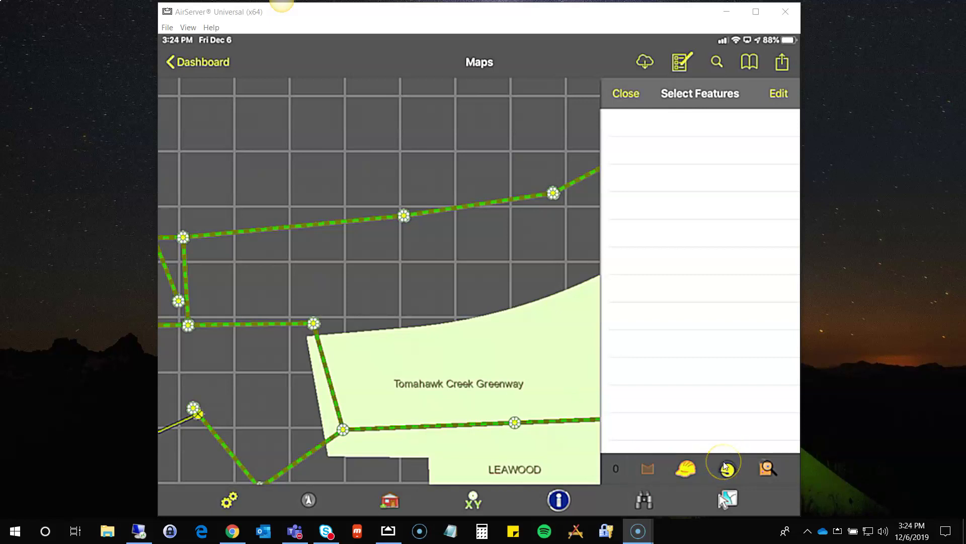